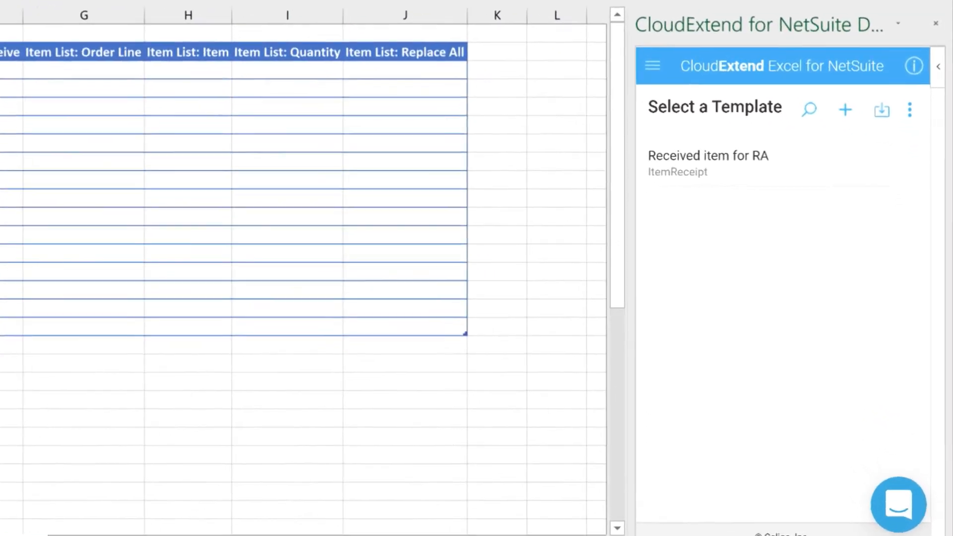
# Open the "Received item for RA" template for editing.
pyautogui.moveTo(915, 235)
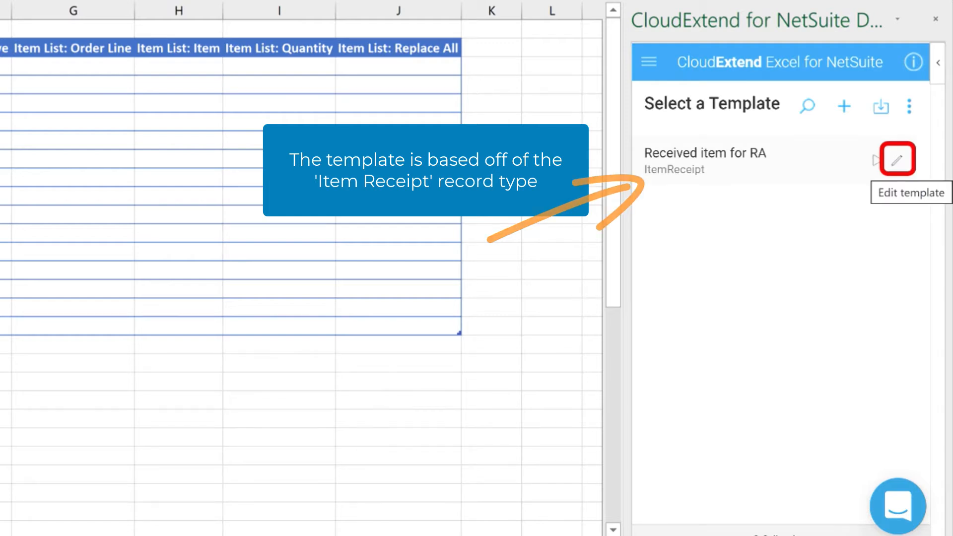
pyautogui.click(896, 160)
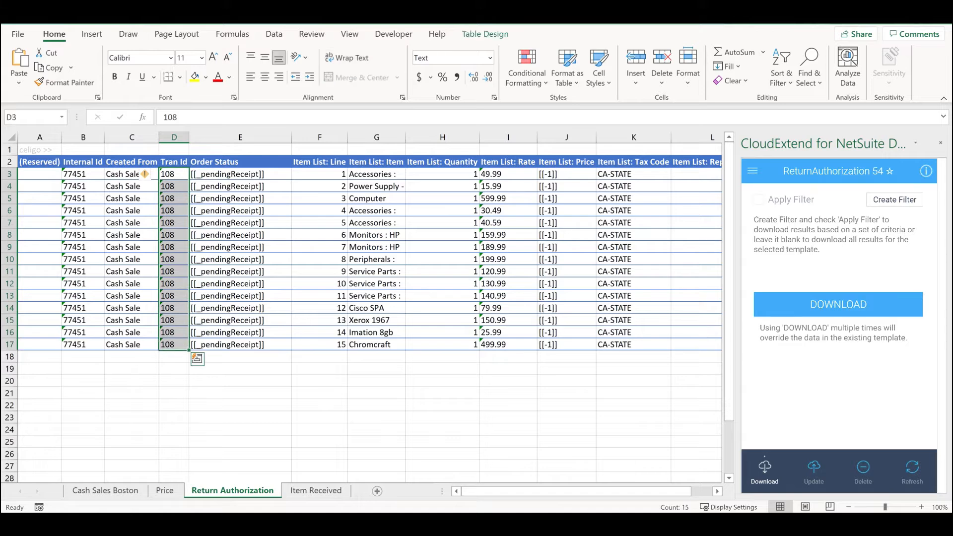
# Copy the Tran Id values of the Return Authorization sheet into the Created From column of the Item Received sheet, starting at D3.
pyautogui.hotkey('ctrl', 'c')
pyautogui.click(315, 490)
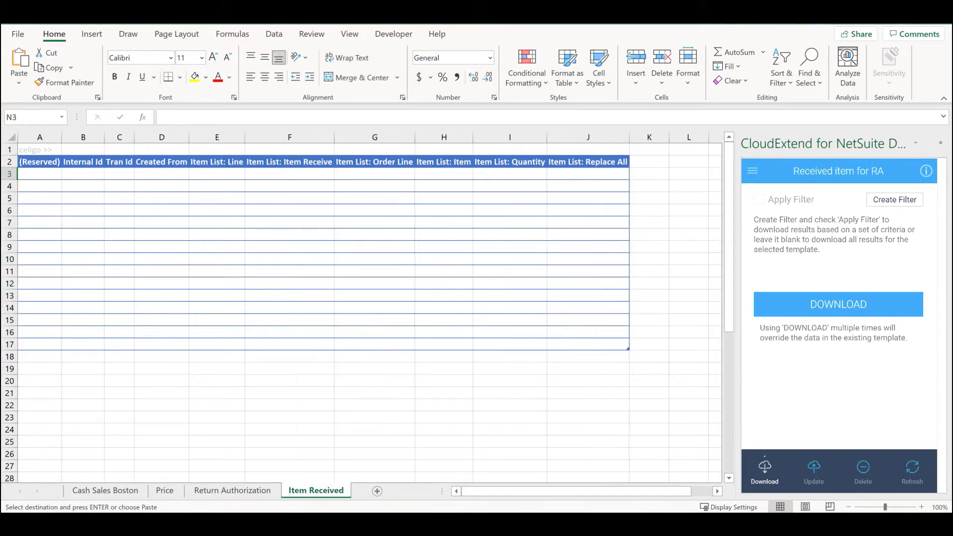
pyautogui.click(162, 173)
pyautogui.hotkey('ctrl', 'v')
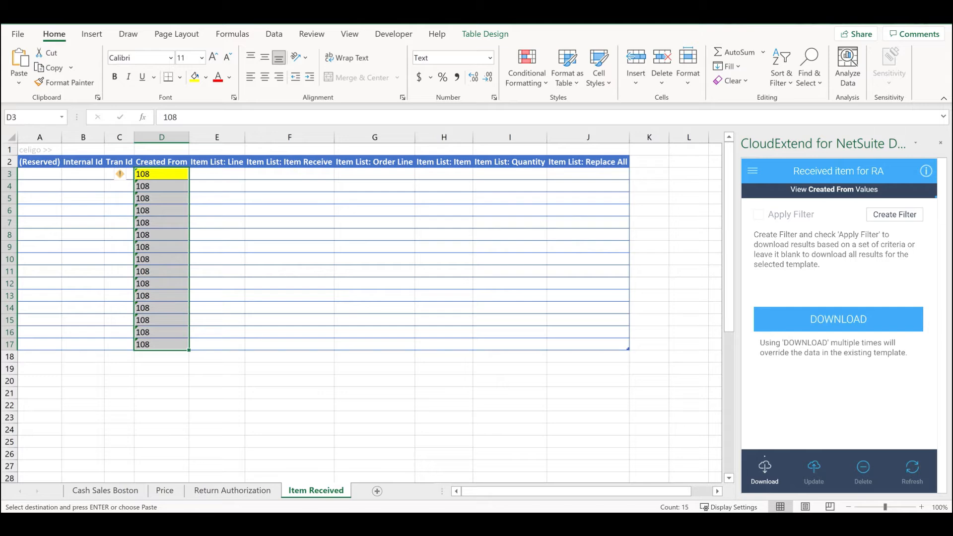
# Look up the Created From values for "Return Authorization #108" and apply that match to cell D3.
pyautogui.click(834, 189)
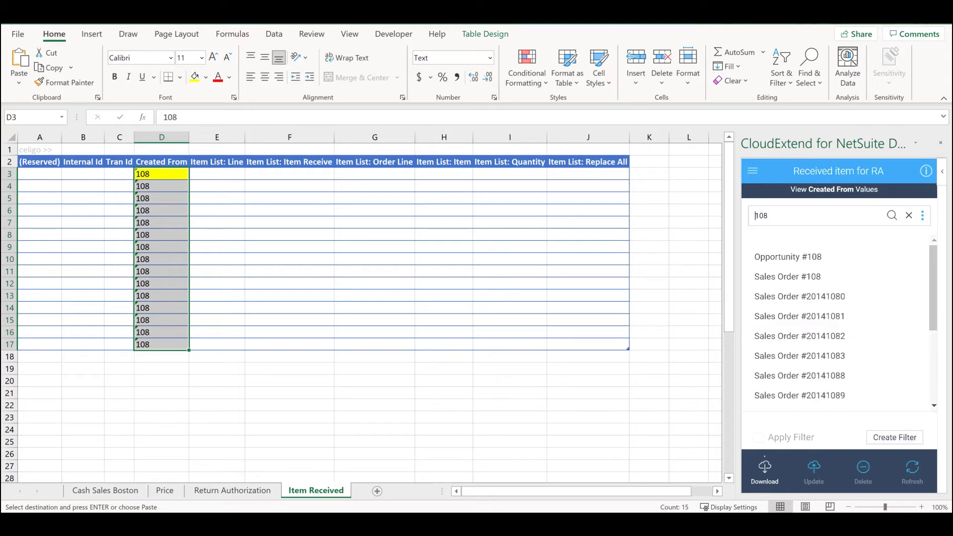
pyautogui.write('Return Authorization #')
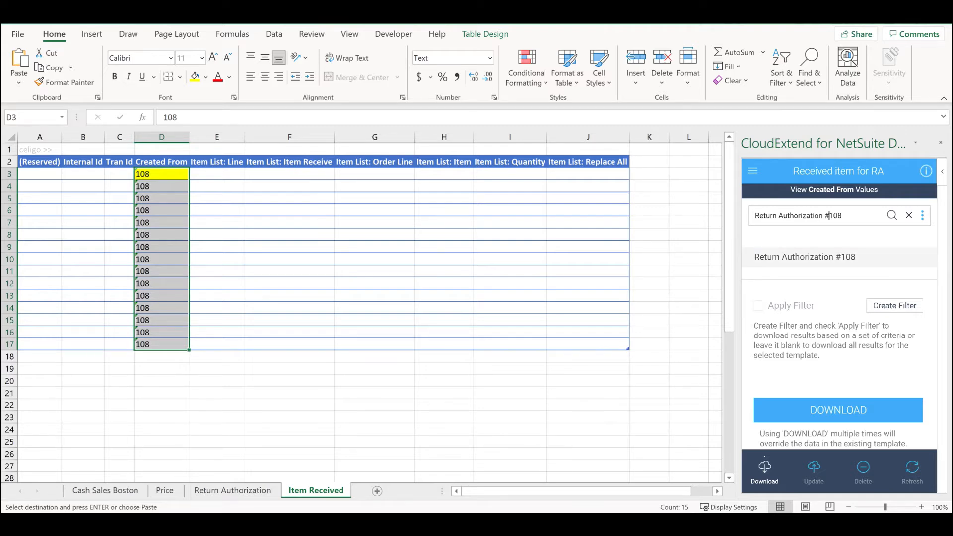
pyautogui.click(803, 256)
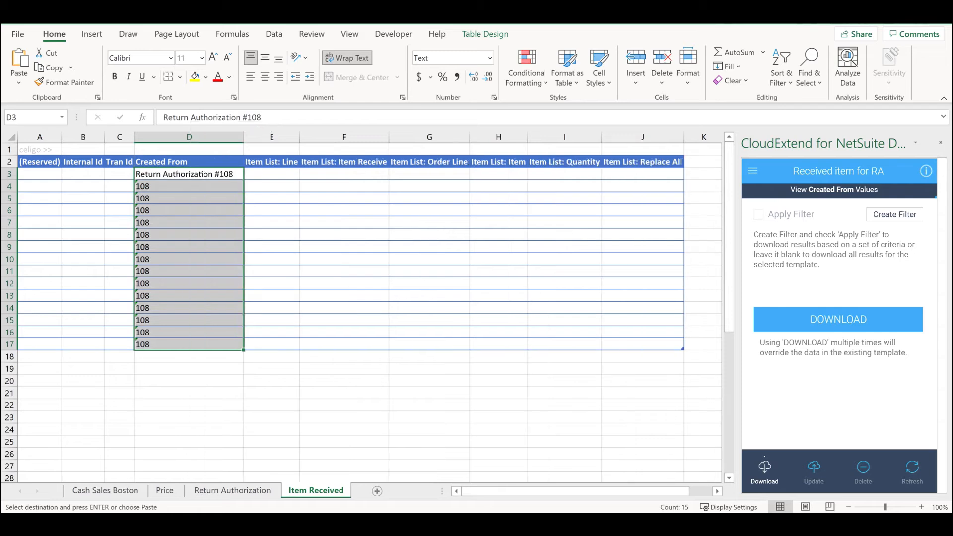
pyautogui.press('Return')
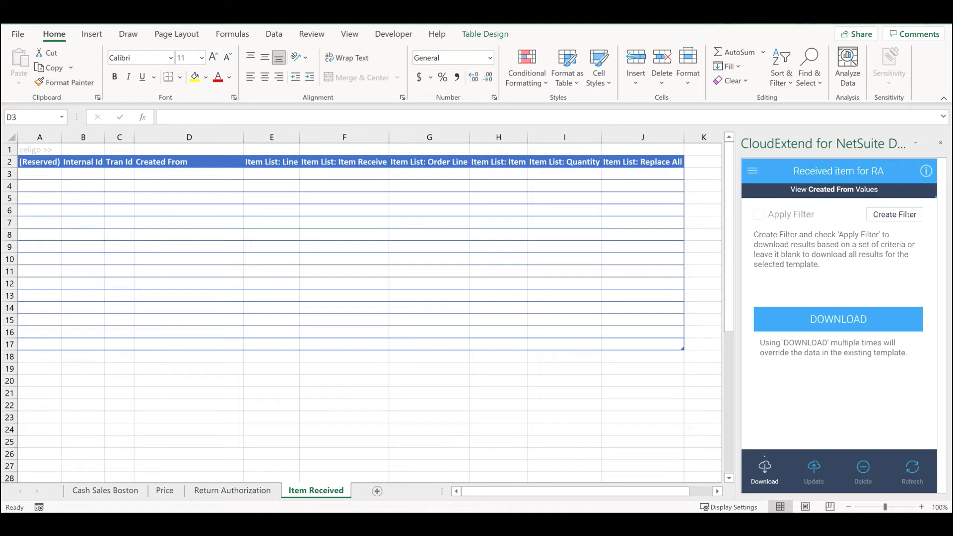
# Enter the return authorization's internal ID as [[77451]] in the Item Received sheet's Created From column and fill it down through row 17.
pyautogui.hotkey('ctrl', 'pageup')
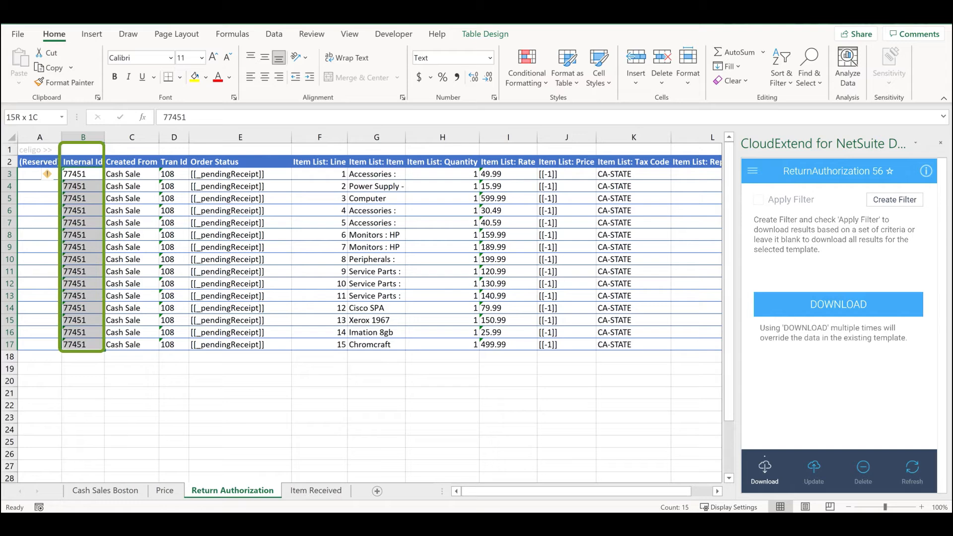
pyautogui.hotkey('ctrl', 'pagedown')
pyautogui.write('[[')
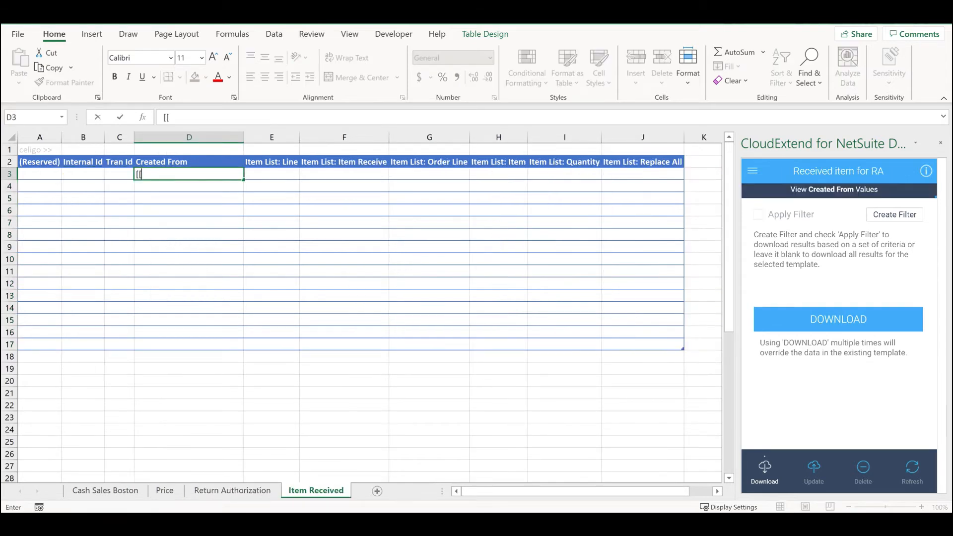
pyautogui.write('77451]]')
pyautogui.hotkey('ctrl', 'Return')
pyautogui.hotkey('shift', 'Down')
pyautogui.hotkey('shift', 'Down')
pyautogui.hotkey('shift', 'Down')
pyautogui.hotkey('shift', 'Down')
pyautogui.hotkey('shift', 'Down')
pyautogui.hotkey('shift', 'Down')
pyautogui.hotkey('shift', 'Down')
pyautogui.hotkey('shift', 'Down')
pyautogui.hotkey('shift', 'Down')
pyautogui.hotkey('shift', 'Down')
pyautogui.hotkey('shift', 'Down')
pyautogui.hotkey('shift', 'Down')
pyautogui.hotkey('shift', 'Down')
pyautogui.hotkey('shift', 'Down')
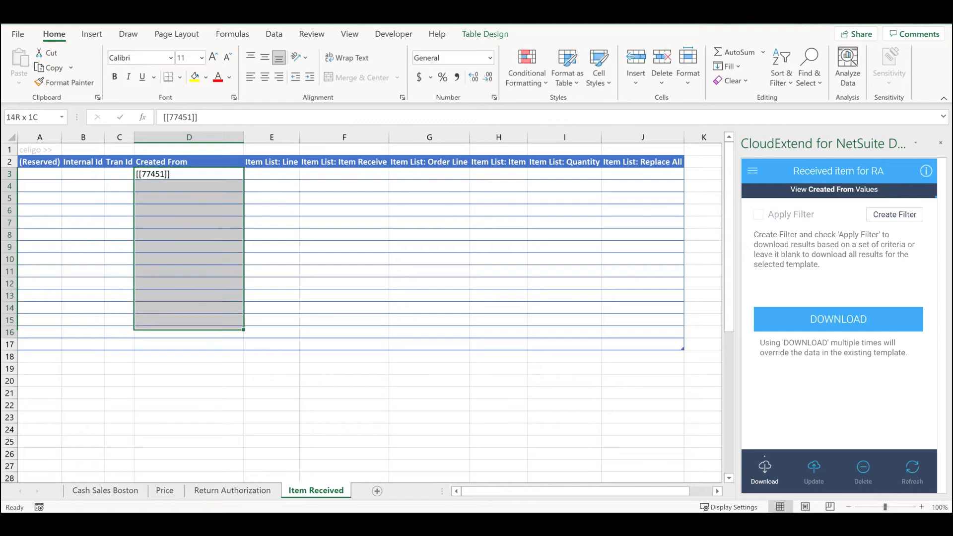
pyautogui.hotkey('ctrl', 'd')
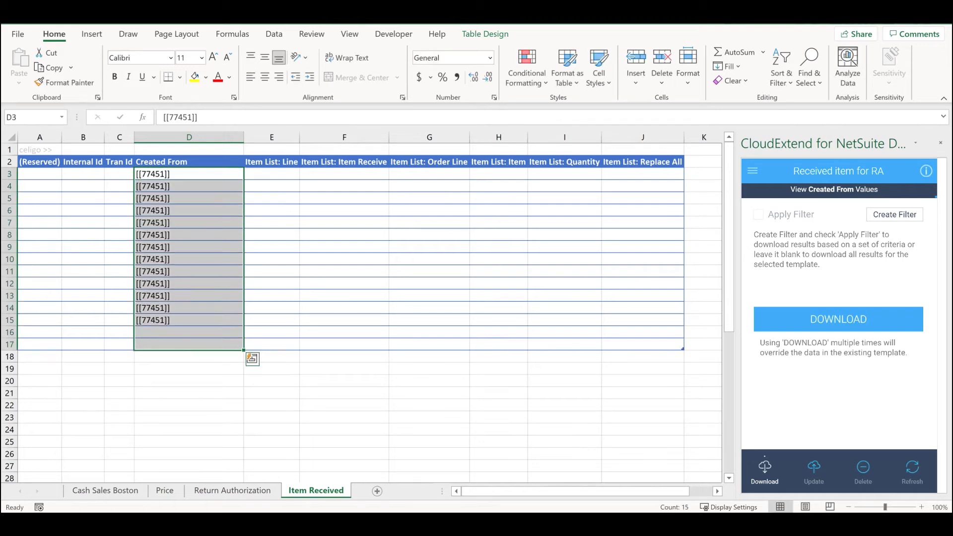
# Enter True in the Item List: Item Receive column and fill it down from row 3 to row 17.
pyautogui.click(344, 174)
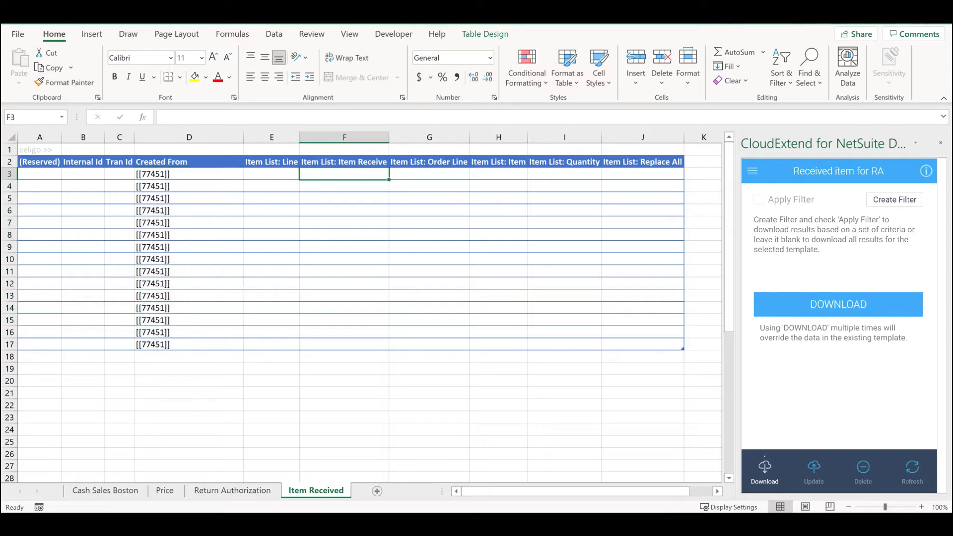
pyautogui.write('True')
pyautogui.press('Return')
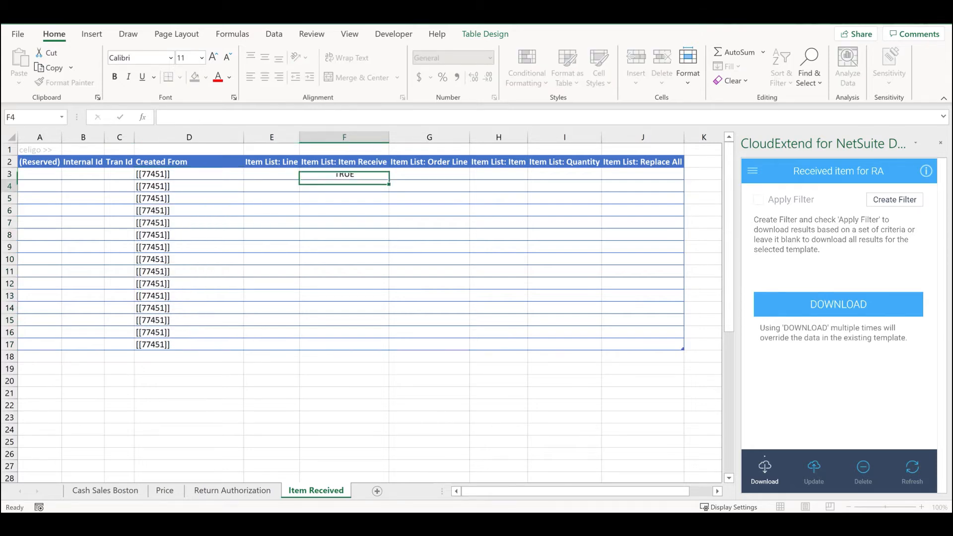
pyautogui.press('Up')
pyautogui.hotkey('shift', 'Down')
pyautogui.hotkey('shift', 'Down')
pyautogui.hotkey('shift', 'Down')
pyautogui.hotkey('shift', 'Down')
pyautogui.hotkey('shift', 'Down')
pyautogui.hotkey('shift', 'Down')
pyautogui.hotkey('shift', 'Down')
pyautogui.hotkey('shift', 'Down')
pyautogui.hotkey('shift', 'Down')
pyautogui.hotkey('shift', 'Down')
pyautogui.hotkey('shift', 'Down')
pyautogui.hotkey('shift', 'Down')
pyautogui.hotkey('shift', 'Down')
pyautogui.hotkey('shift', 'Down')
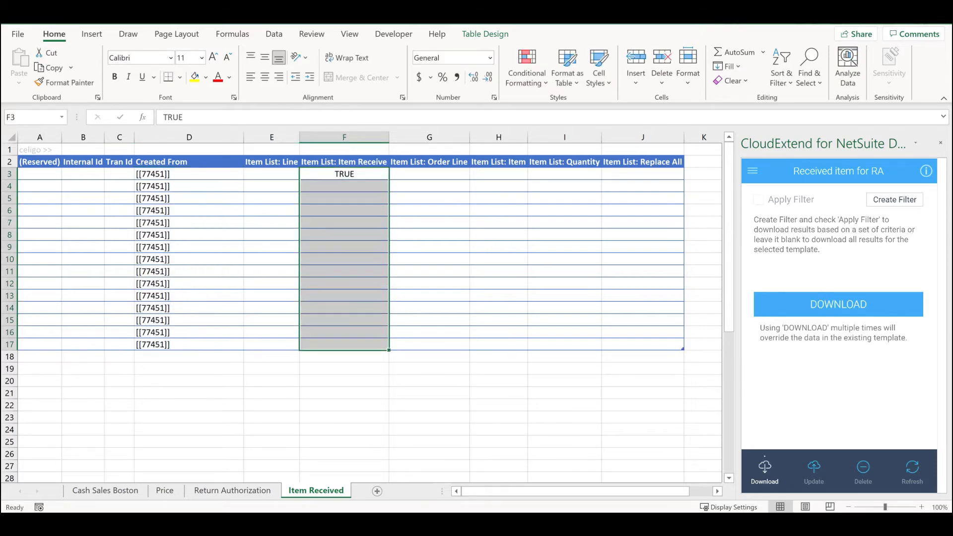
pyautogui.hotkey('ctrl', 'd')
# Copy the Return Authorization sheet's line, item and quantity values into the Order Line, Item and Quantity columns of Item Received.
pyautogui.hotkey('ctrl', 'pageup')
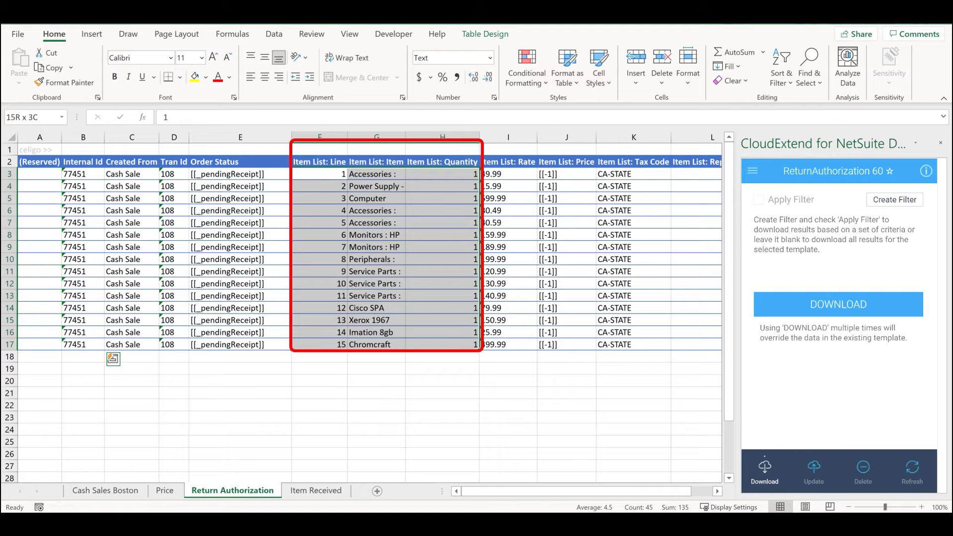
pyautogui.hotkey('ctrl', 'c')
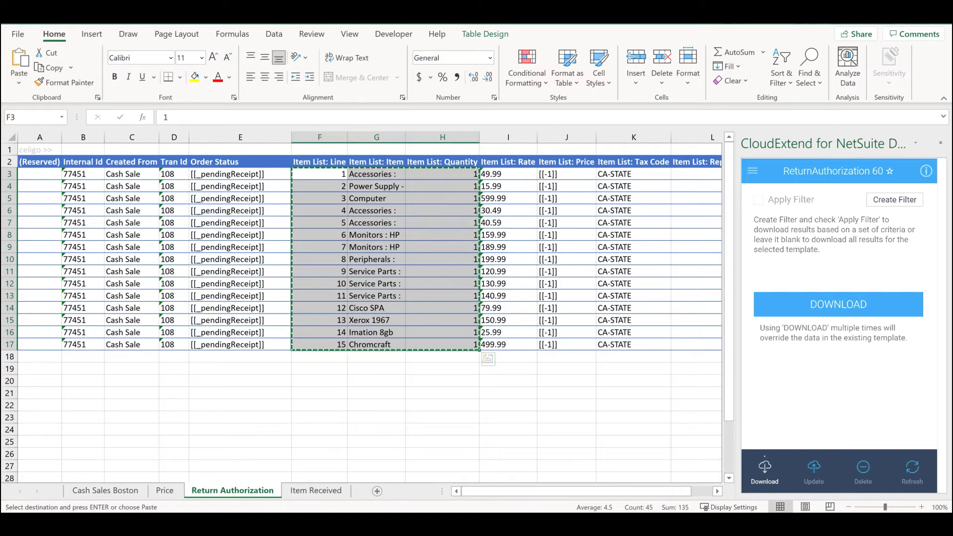
pyautogui.hotkey('ctrl', 'pagedown')
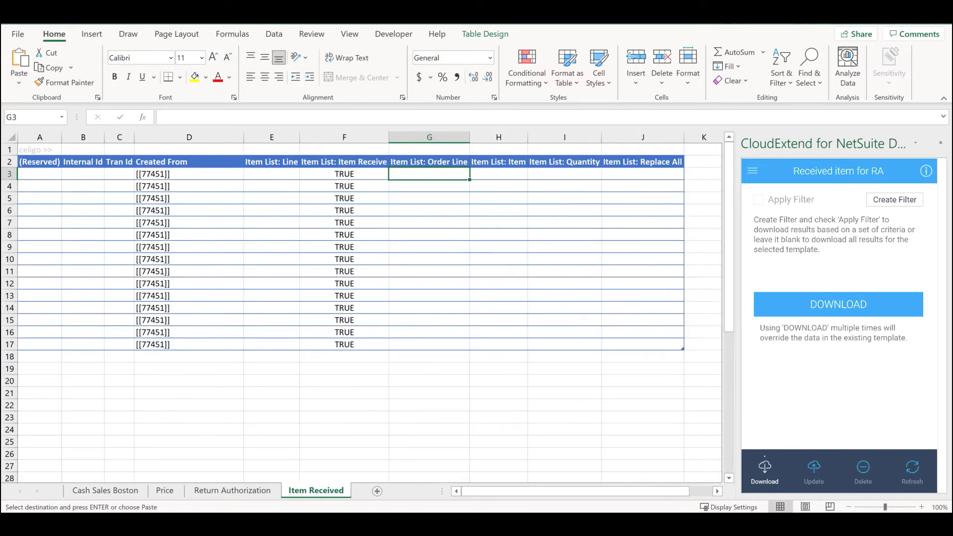
pyautogui.hotkey('ctrl', 'v')
# Upsert all Item Received records to NetSuite and refresh all records from it.
pyautogui.click(188, 174)
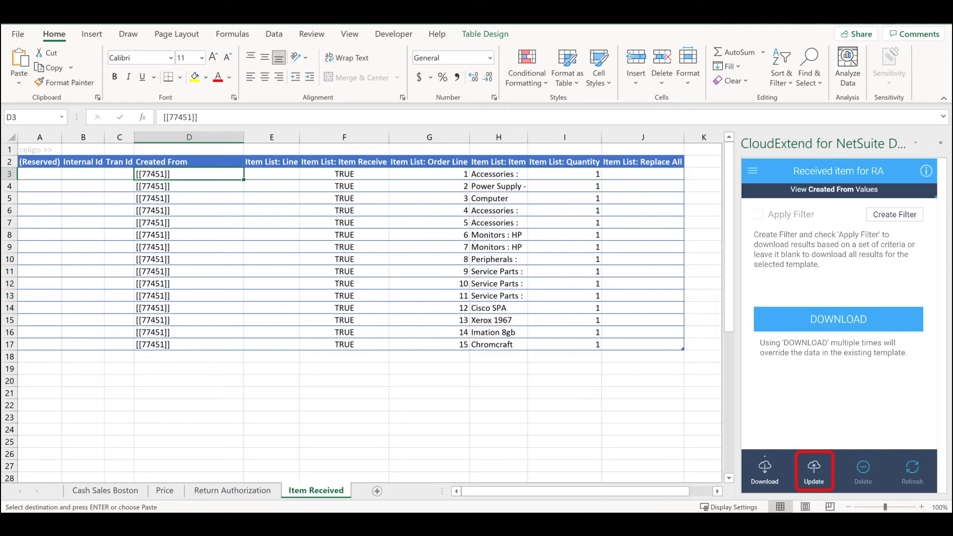
pyautogui.click(814, 471)
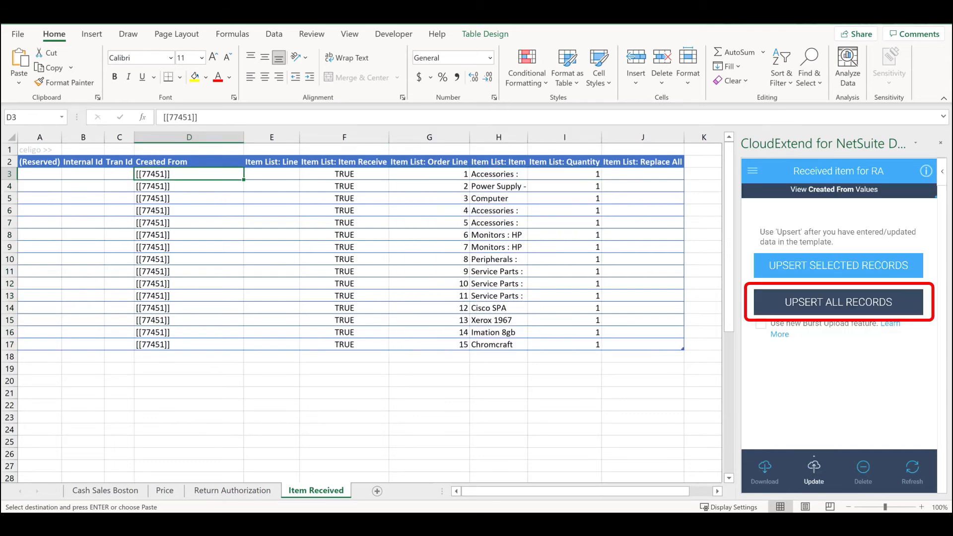
pyautogui.click(838, 302)
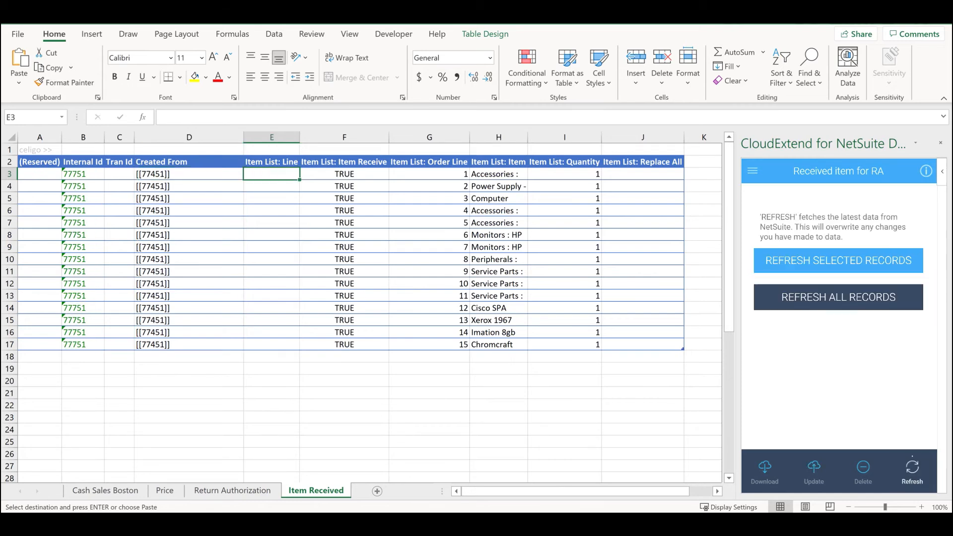
pyautogui.click(838, 297)
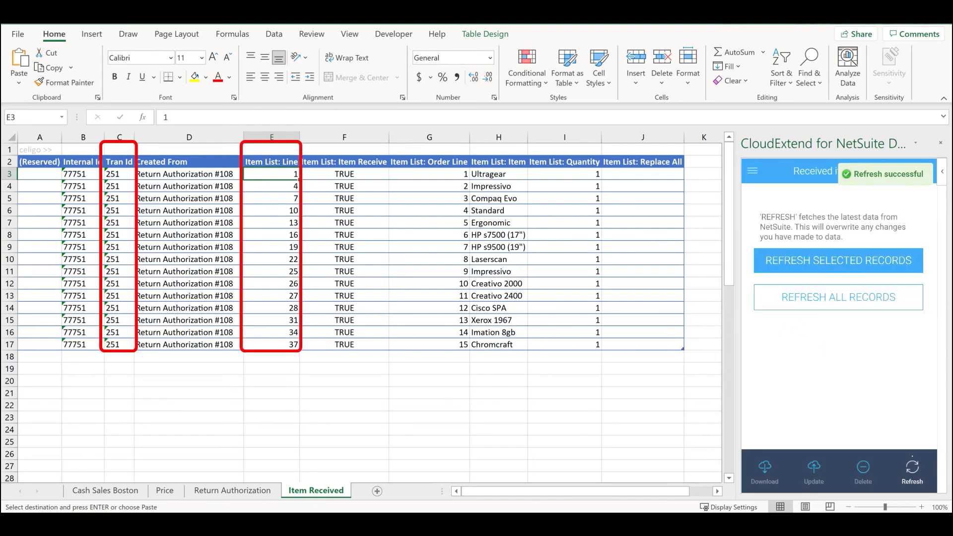
# Switch to NetSuite in the browser, search for 251, open the matching Item Receipt and review its item lines.
pyautogui.click(119, 174)
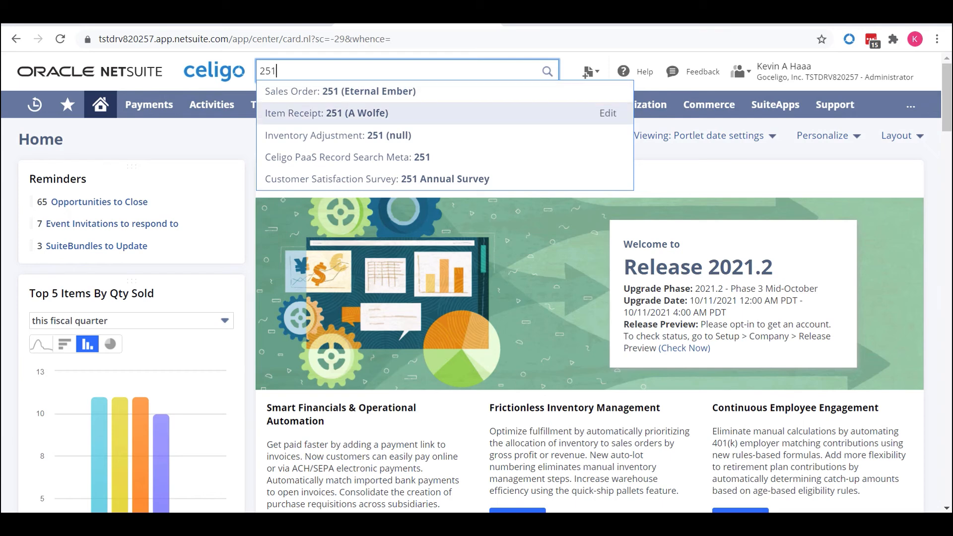
pyautogui.click(326, 113)
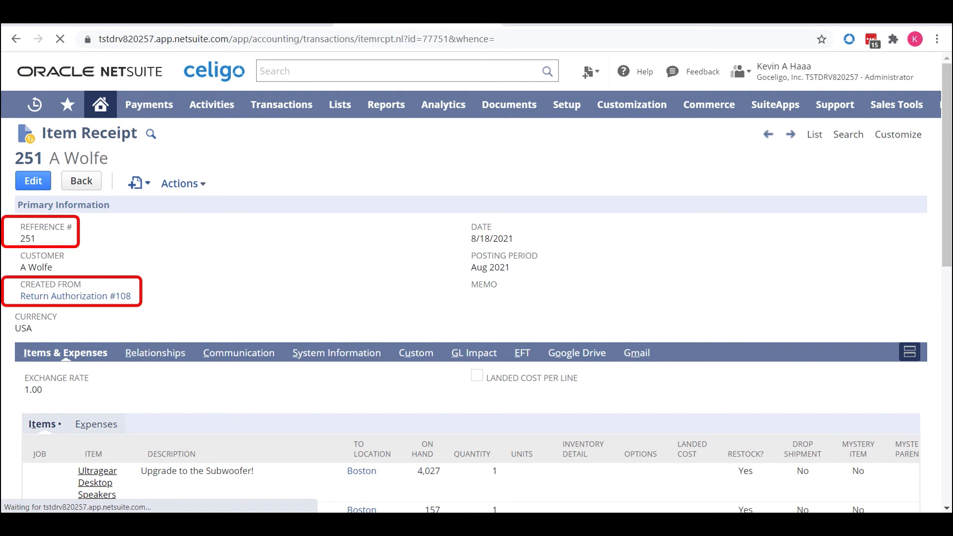
pyautogui.scroll(-5, 477, 318)
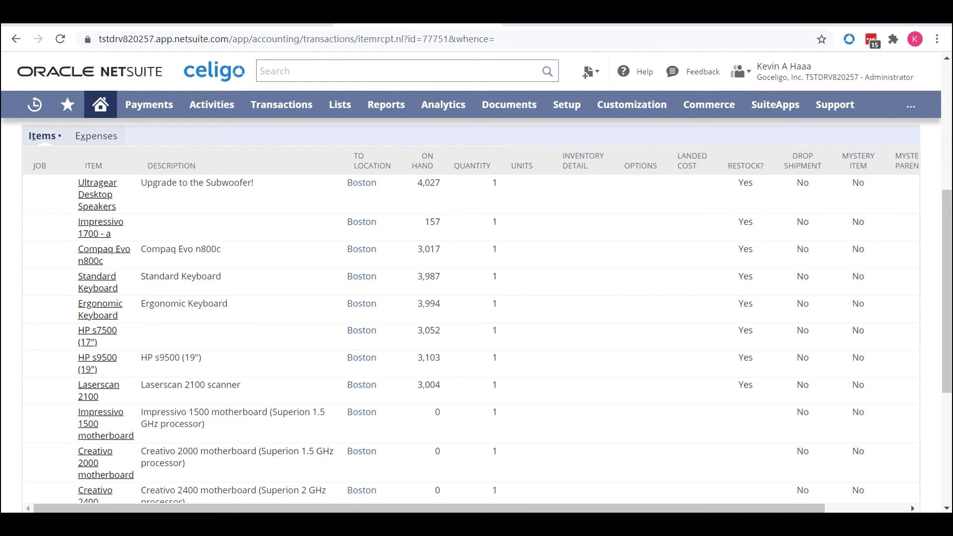
# Switch to the Return Authorization 108 record in NetSuite and reload it to check its current status.
pyautogui.click(251, 24)
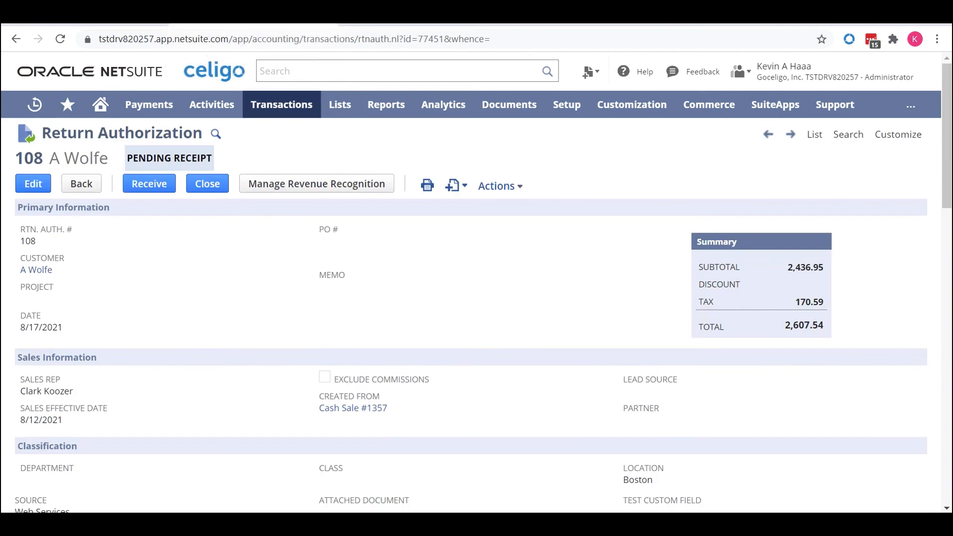
pyautogui.scroll(-1, 470, 318)
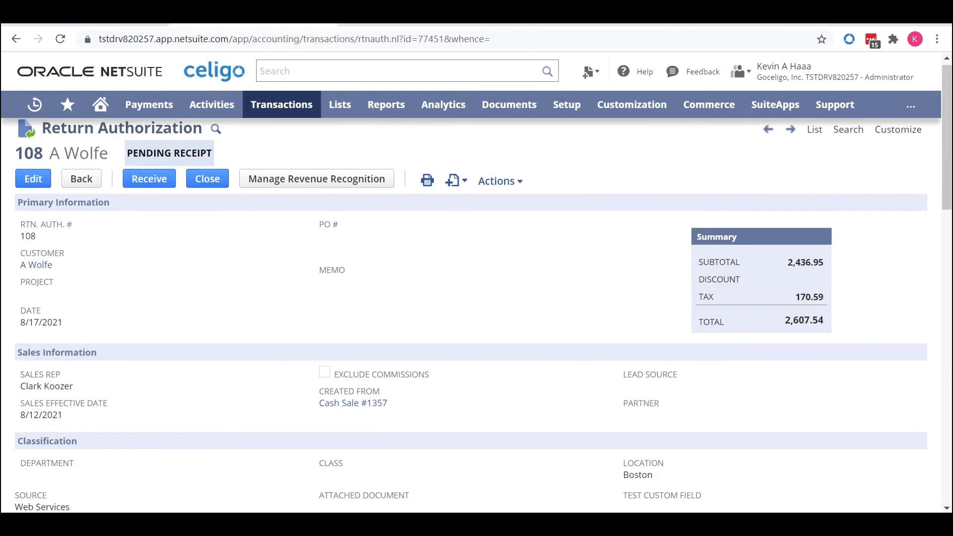
pyautogui.scroll(1, 470, 317)
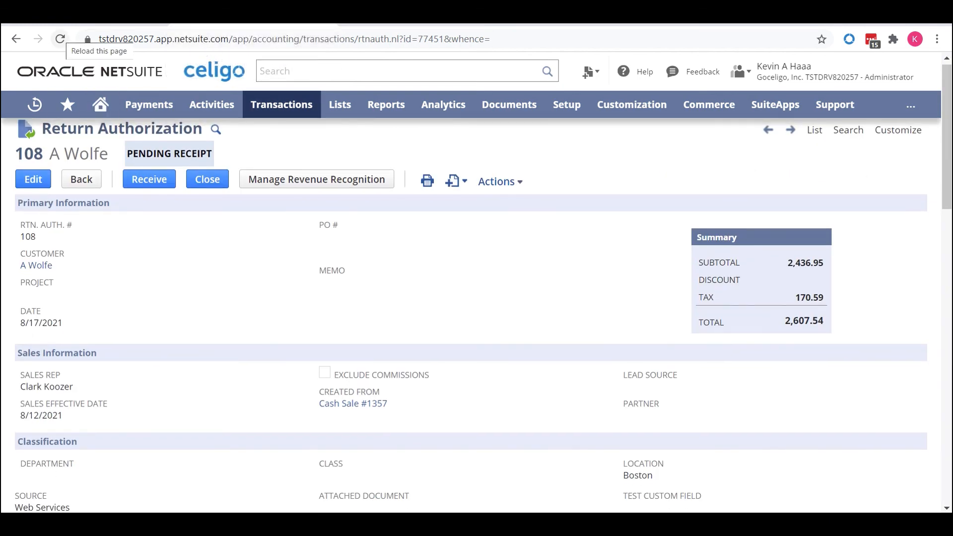
pyautogui.click(60, 39)
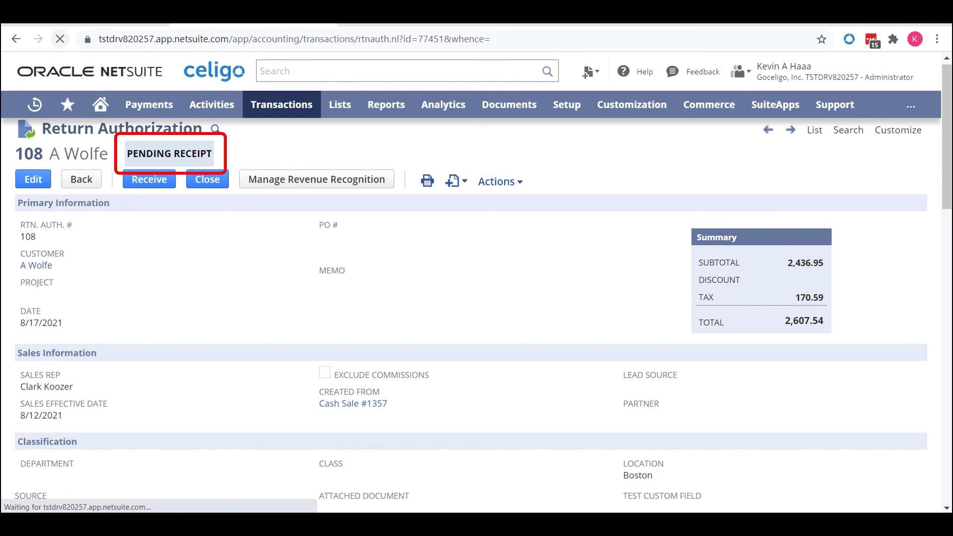